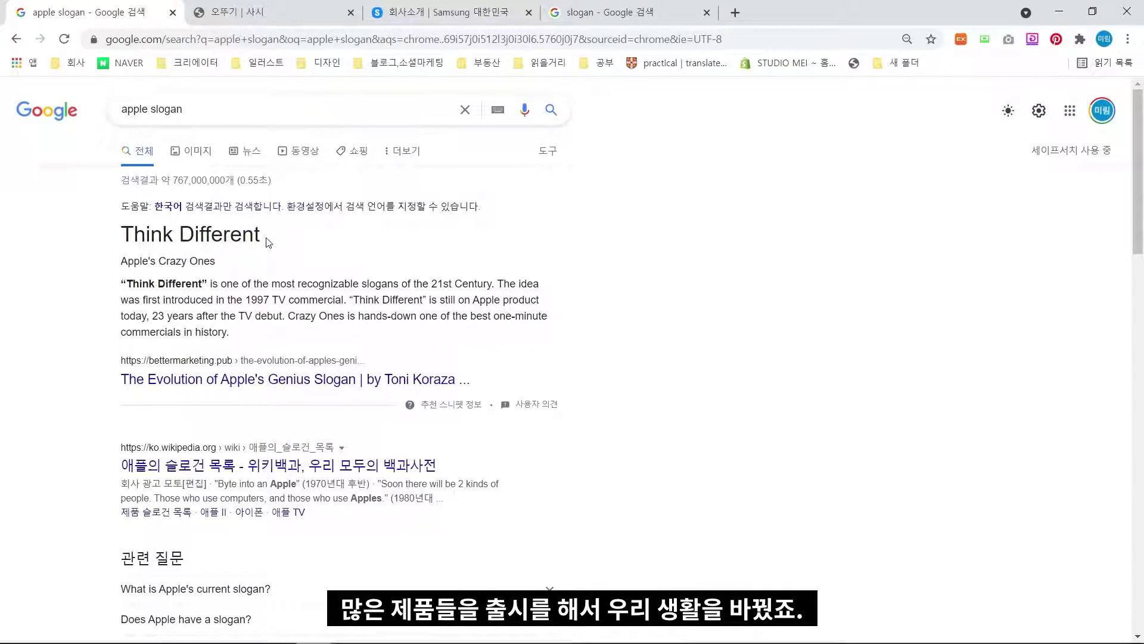
- Bring up the Ottogi company philosophy page, highlight its mission sentence, and view the Samsung company introduction page
left_click(230, 15)
left_click_drag(405, 262, 755, 278)
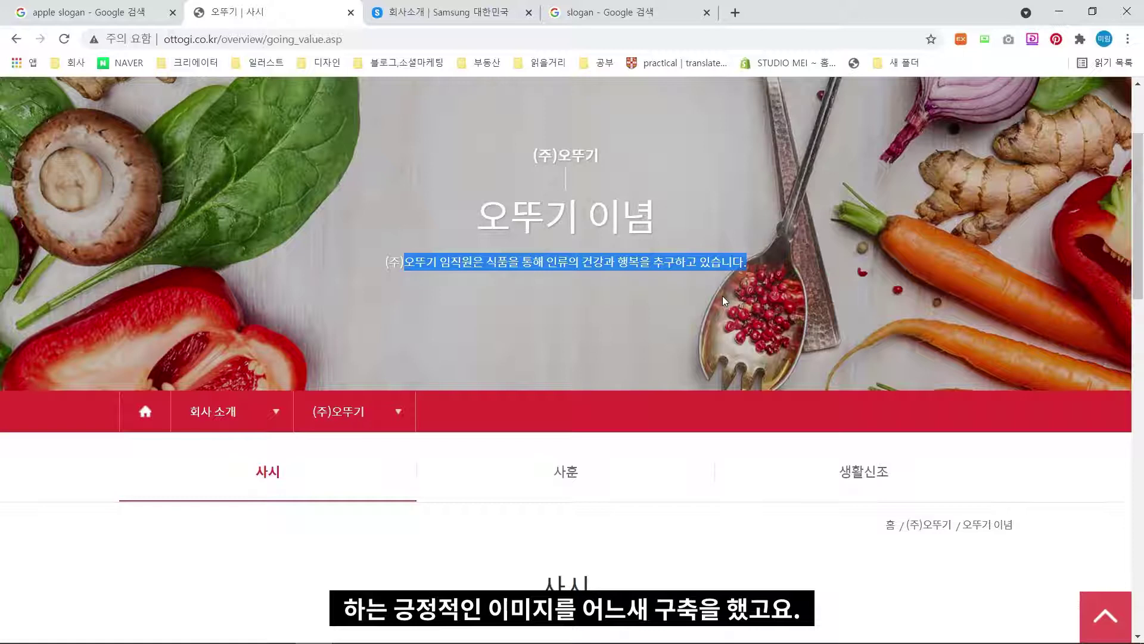
left_click(444, 12)
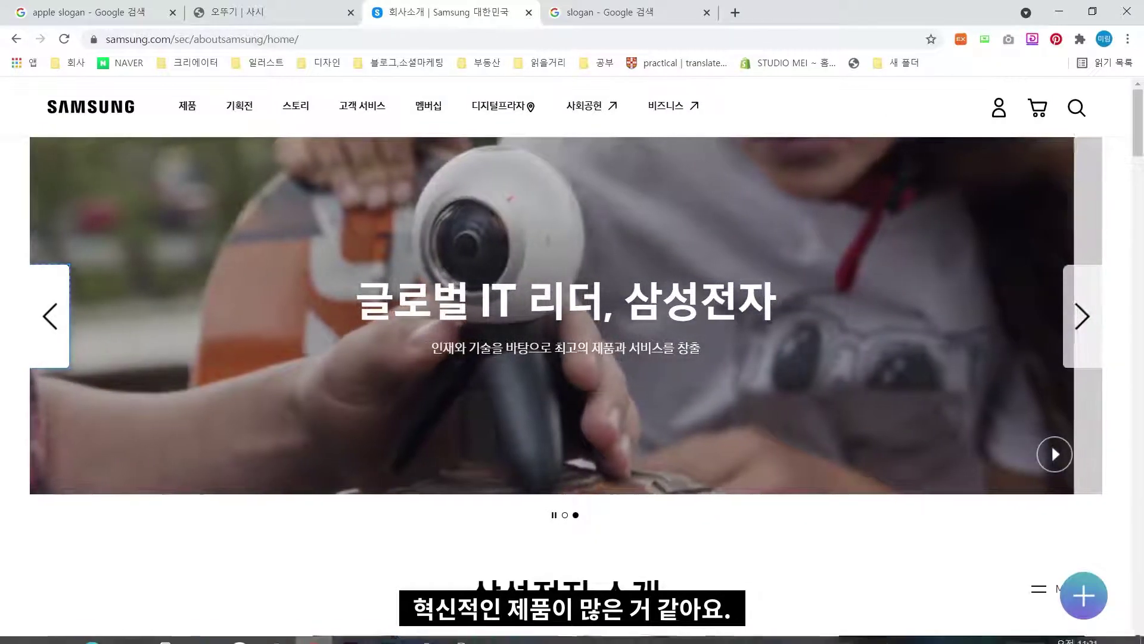
- Switch to Illustrator and view the SLOGAN intro artboard and the blue artboard beside it
left_click(351, 629)
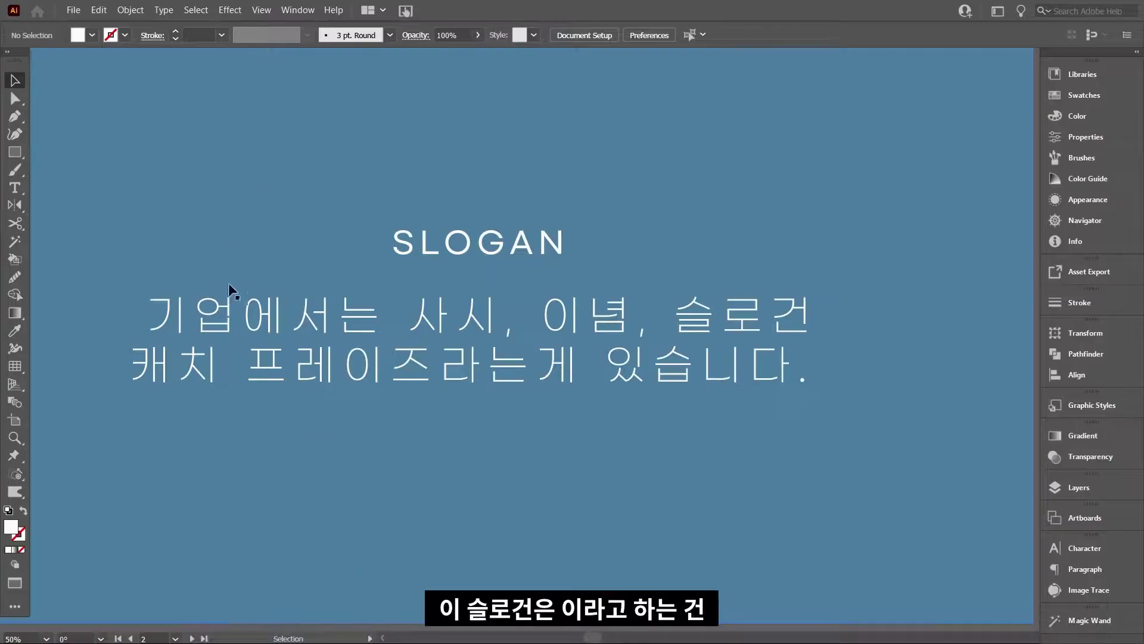
scroll(682, 334, "down", 2)
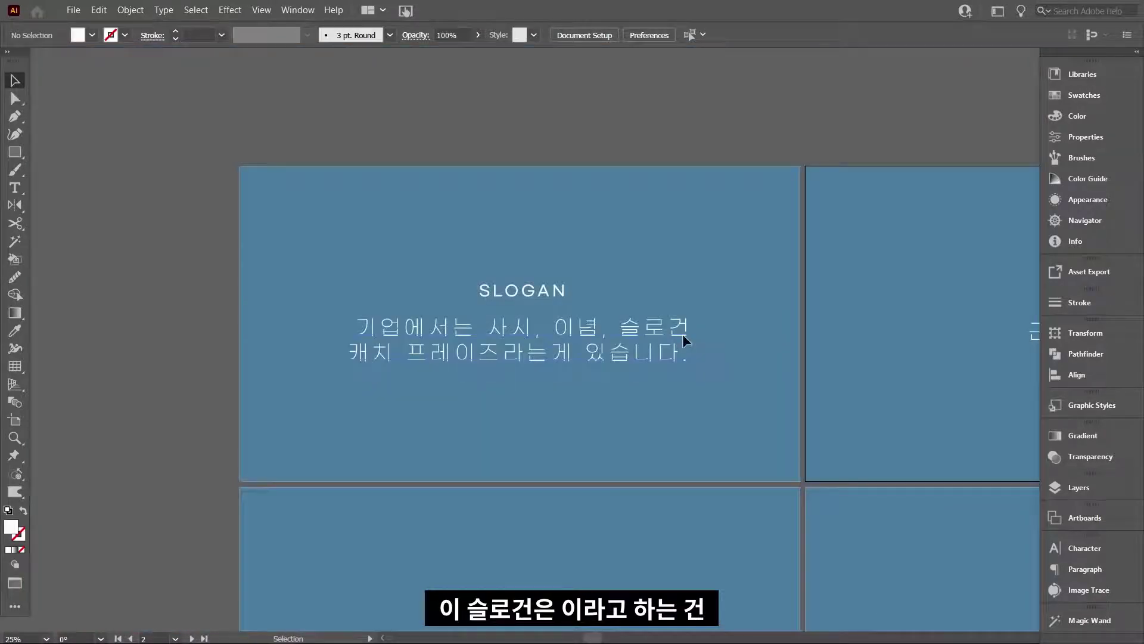
scroll(682, 334, "right", 5)
key("ctrl+equal")
key("ctrl+equal")
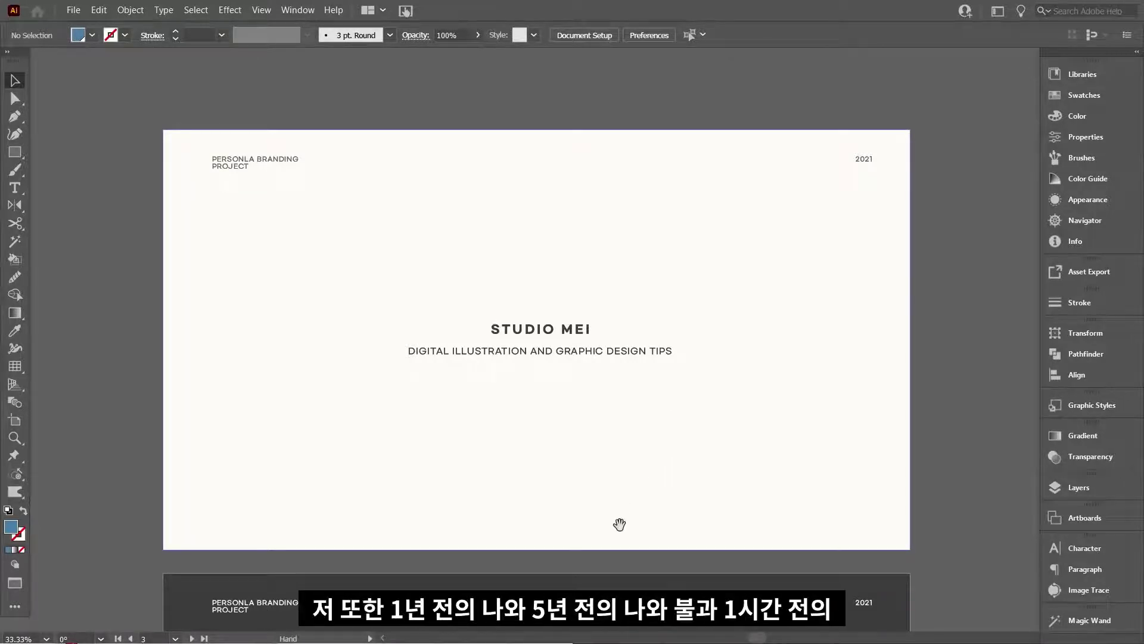
- View the GOAL artboard below the STUDIO MEI cover in the personal branding chart
left_click_drag(618, 524, 631, 363)
left_click_drag(622, 538, 595, 399)
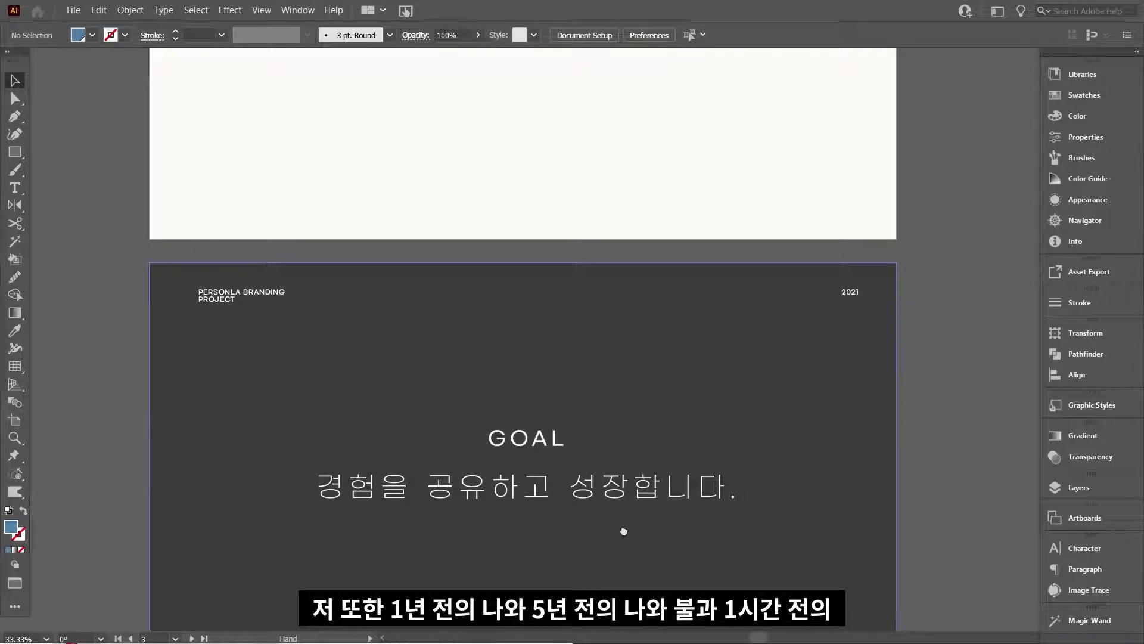
left_click_drag(624, 531, 606, 511)
left_click_drag(590, 549, 586, 424)
left_click_drag(584, 498, 585, 459)
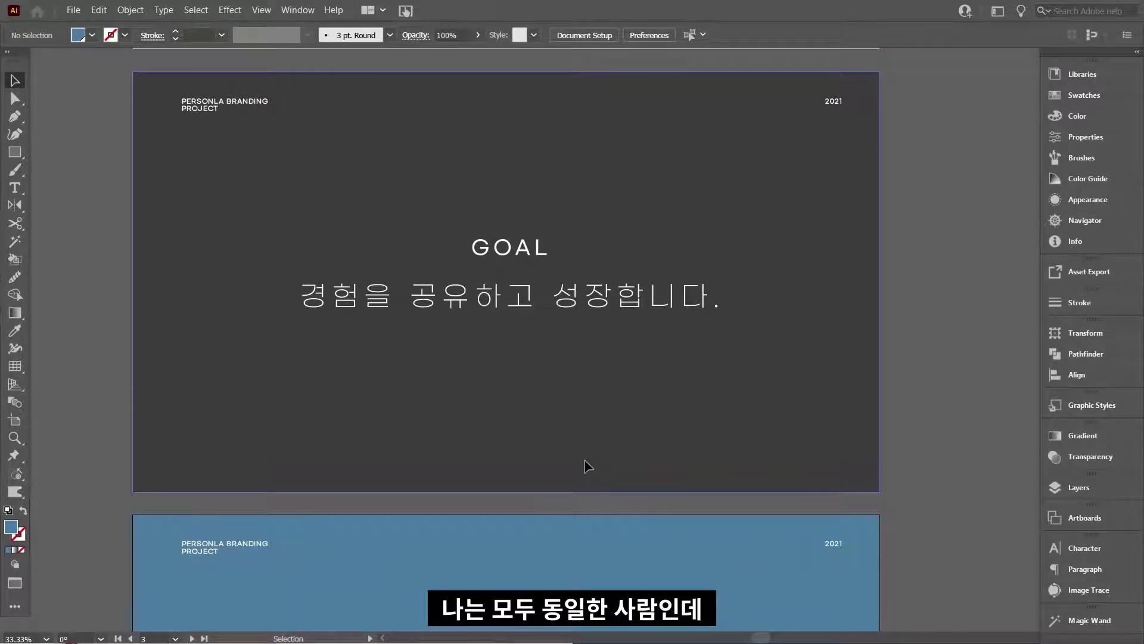
- Review the blue MESSAGE artboard and the red SLOGAN artboard beneath it
left_click_drag(588, 547, 582, 409)
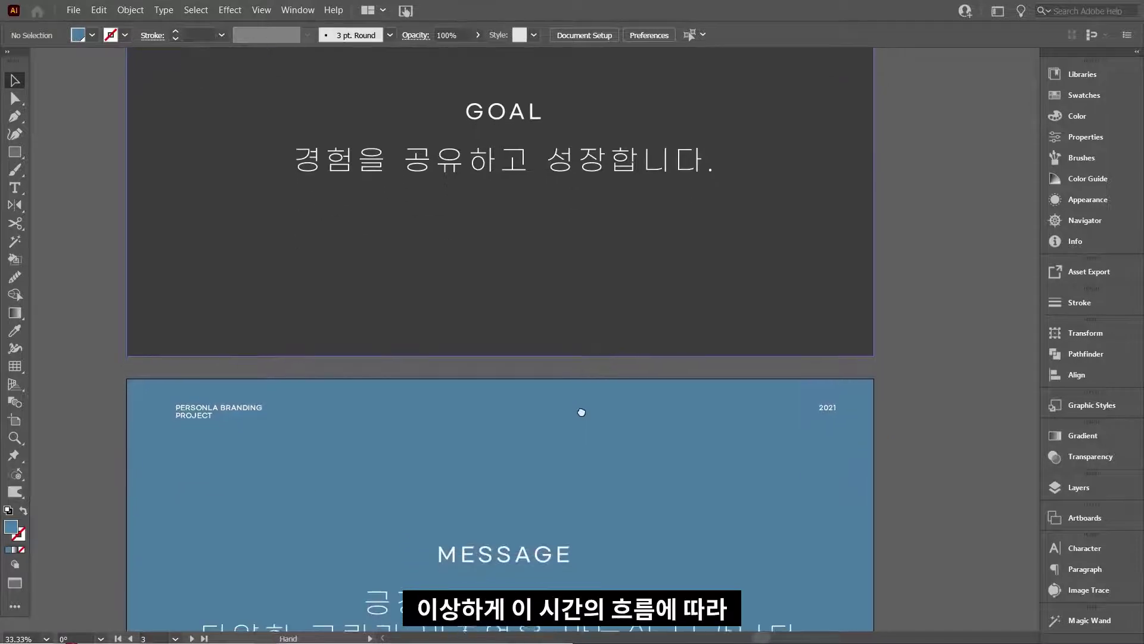
left_click_drag(642, 589, 628, 430)
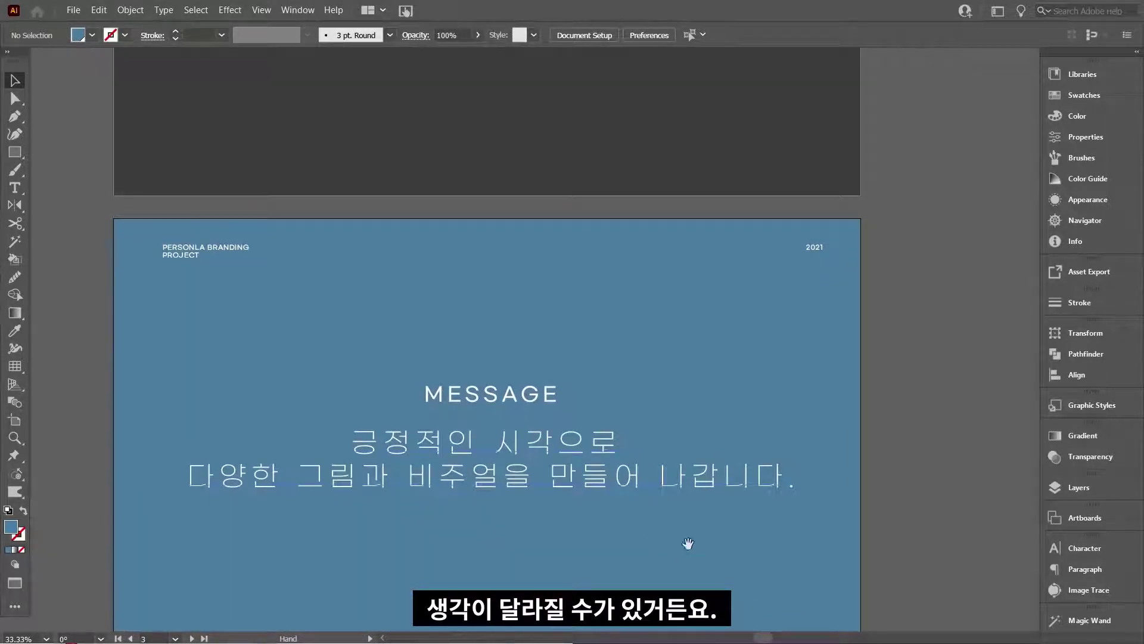
left_click_drag(637, 559, 622, 463)
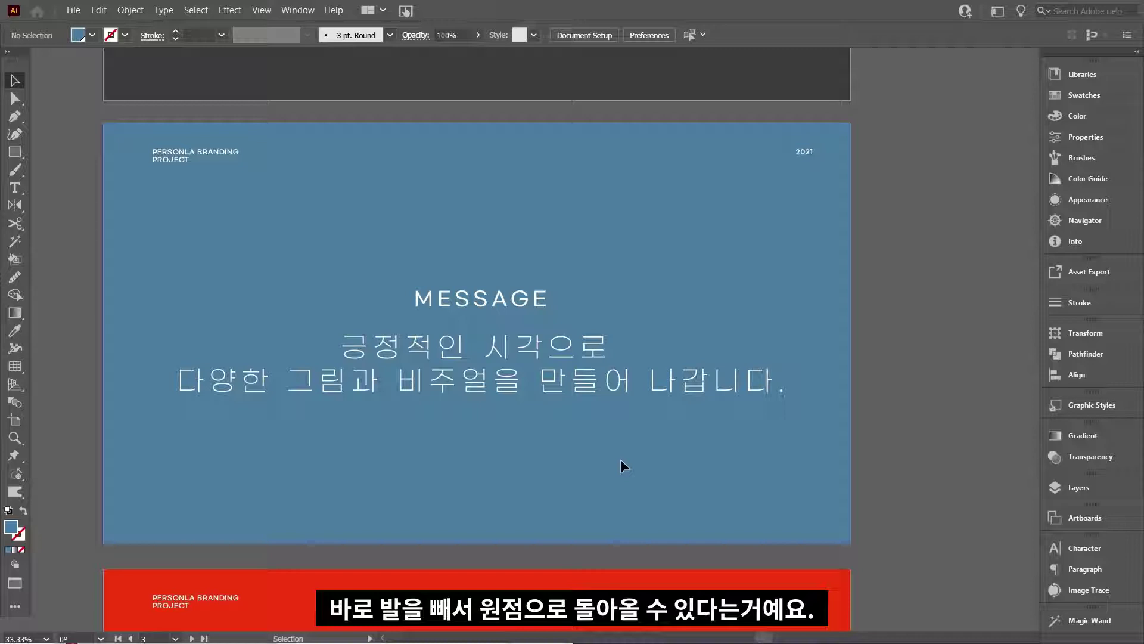
scroll(620, 459, "down", 5)
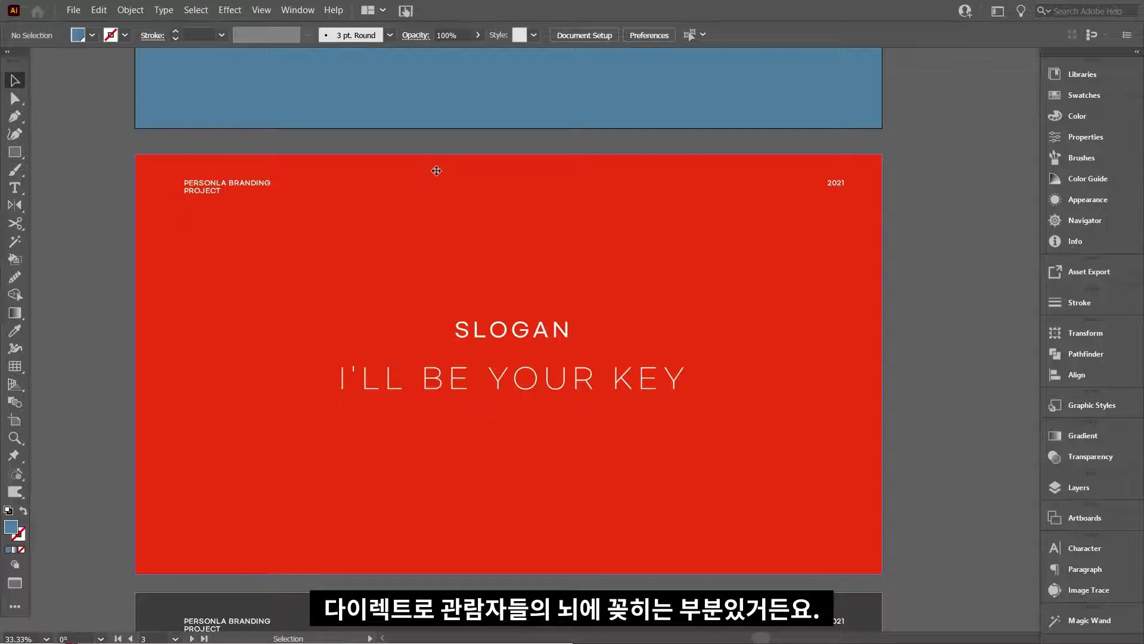
- Examine the checkered artboard of emblem stickers and the key artwork around it
key("a")
key("ctrl")
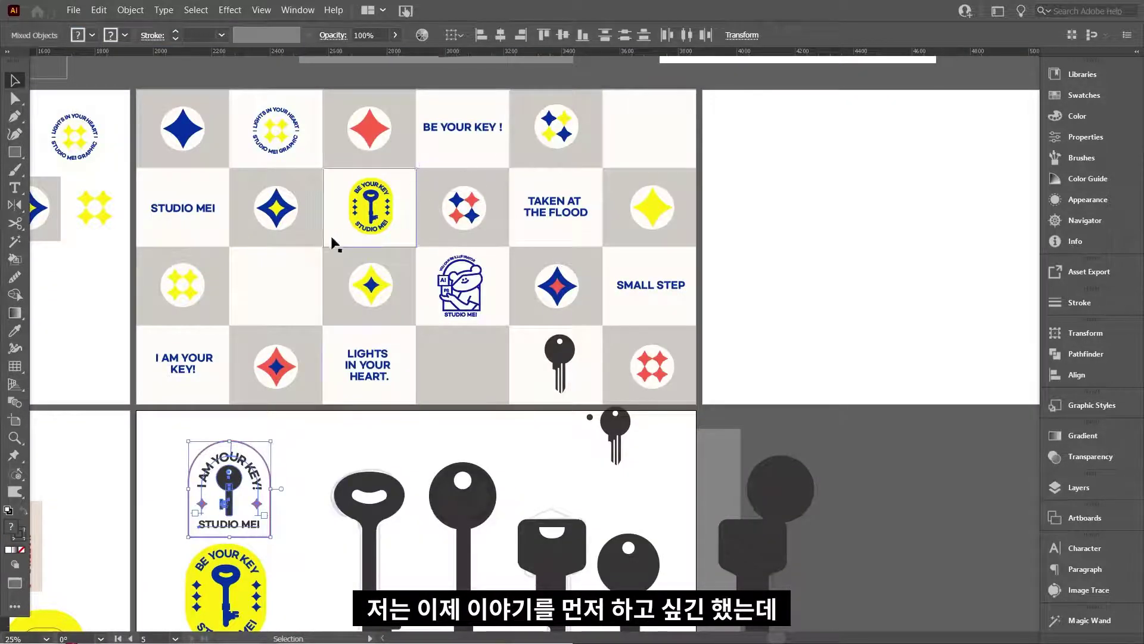
key("space")
left_click_drag(286, 208, 499, 311)
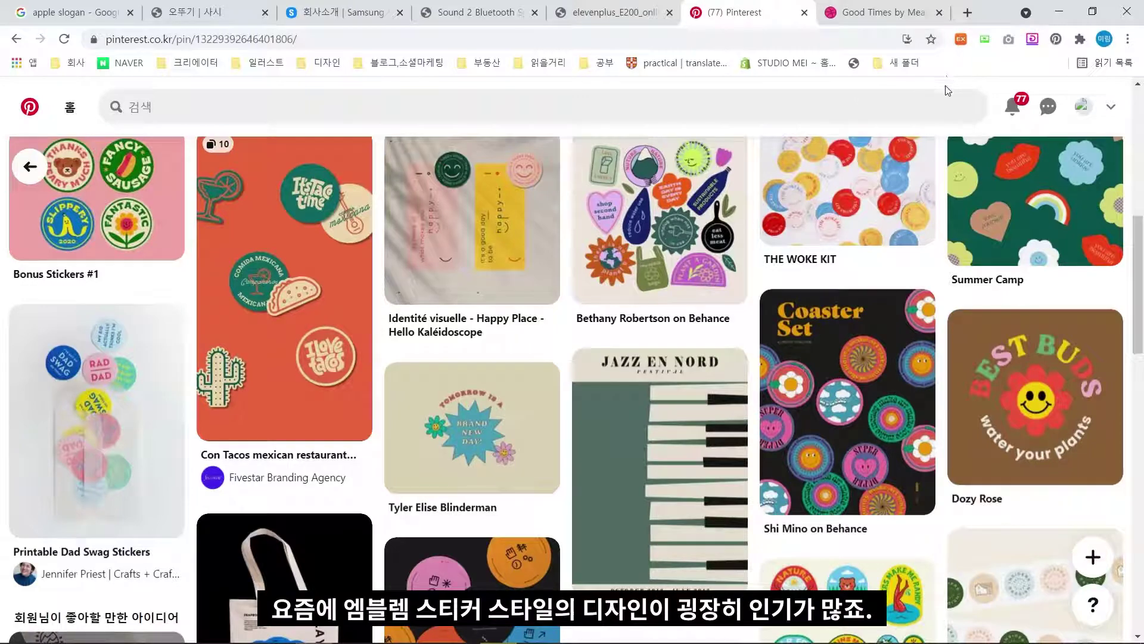
- Browse the Pinterest sticker references, open the "Play" pin with coloured round stickers, and look through its similar pins
scroll(869, 304, "down", 2)
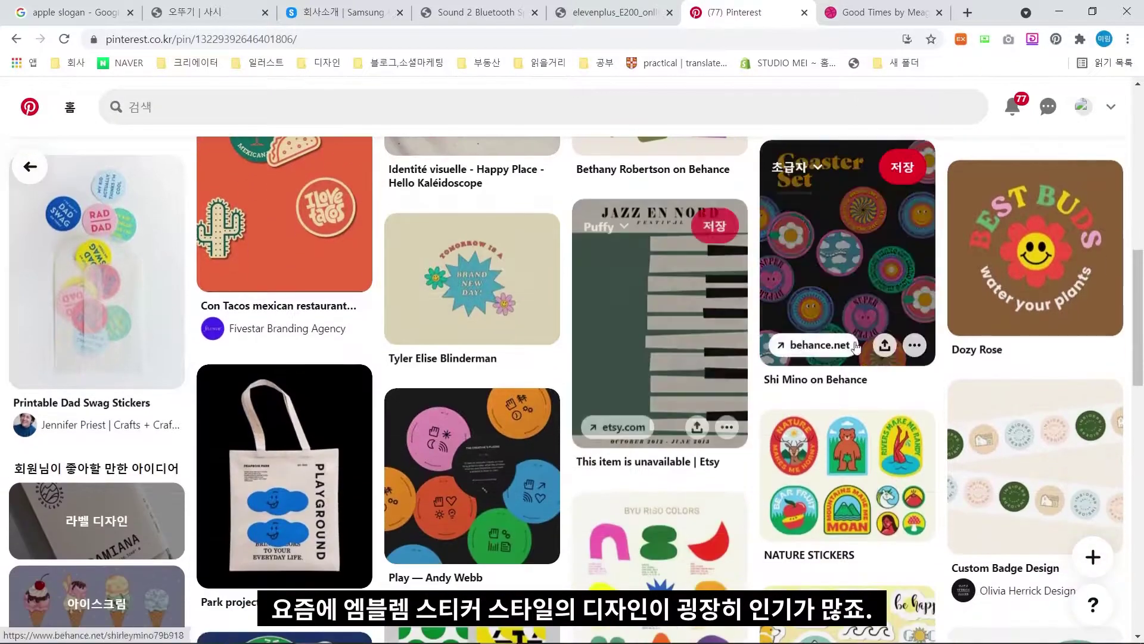
scroll(656, 358, "down", 2)
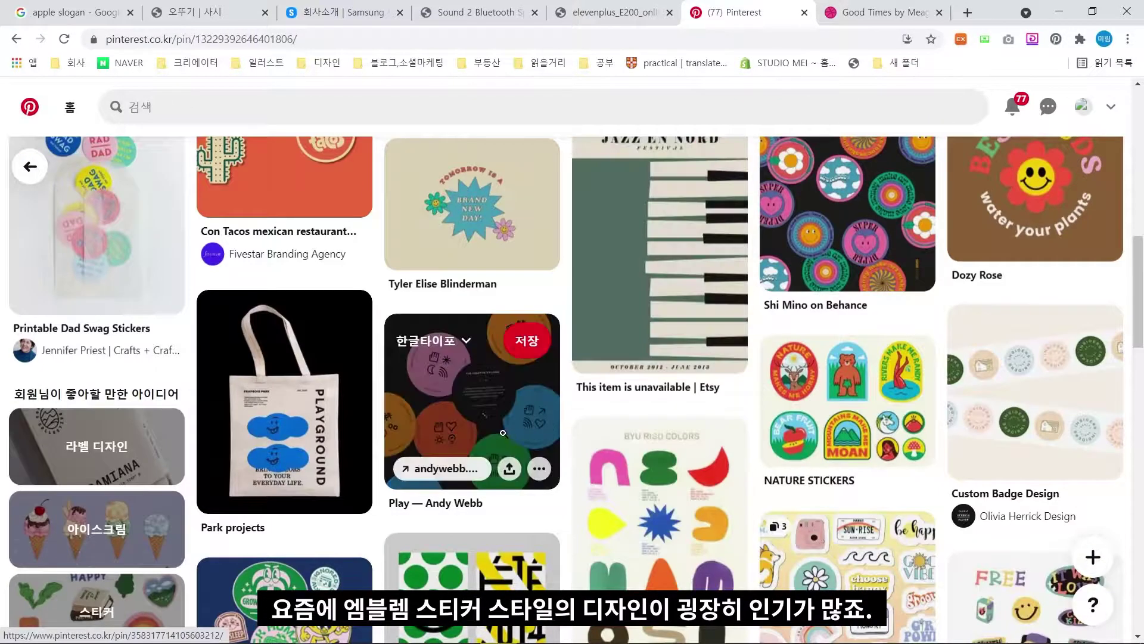
left_click(504, 435)
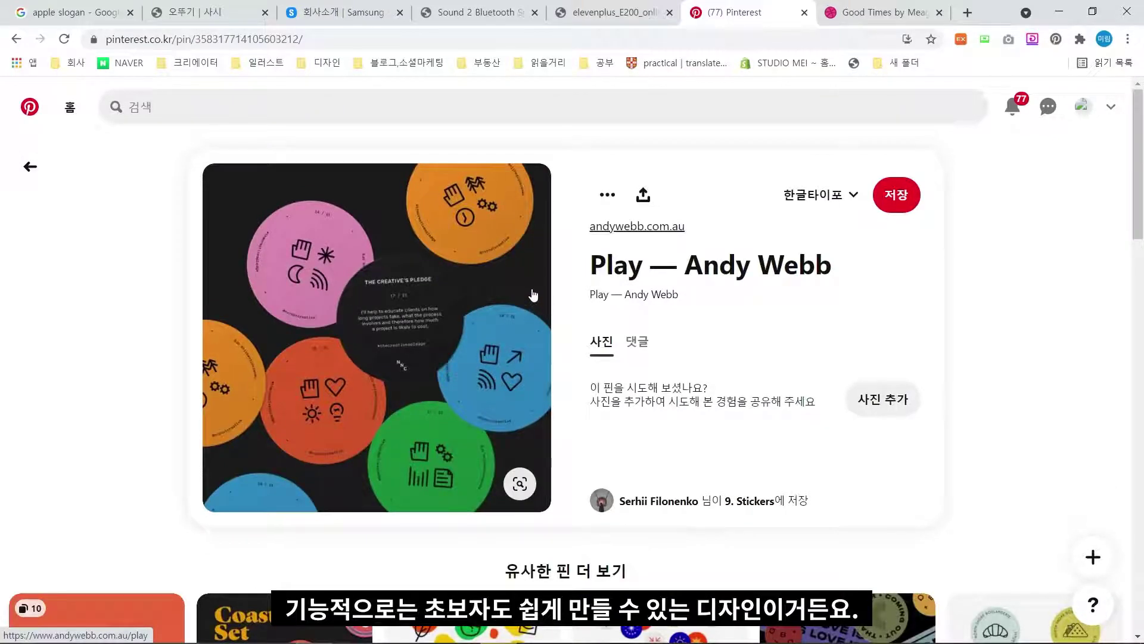
scroll(534, 295, "down", 6)
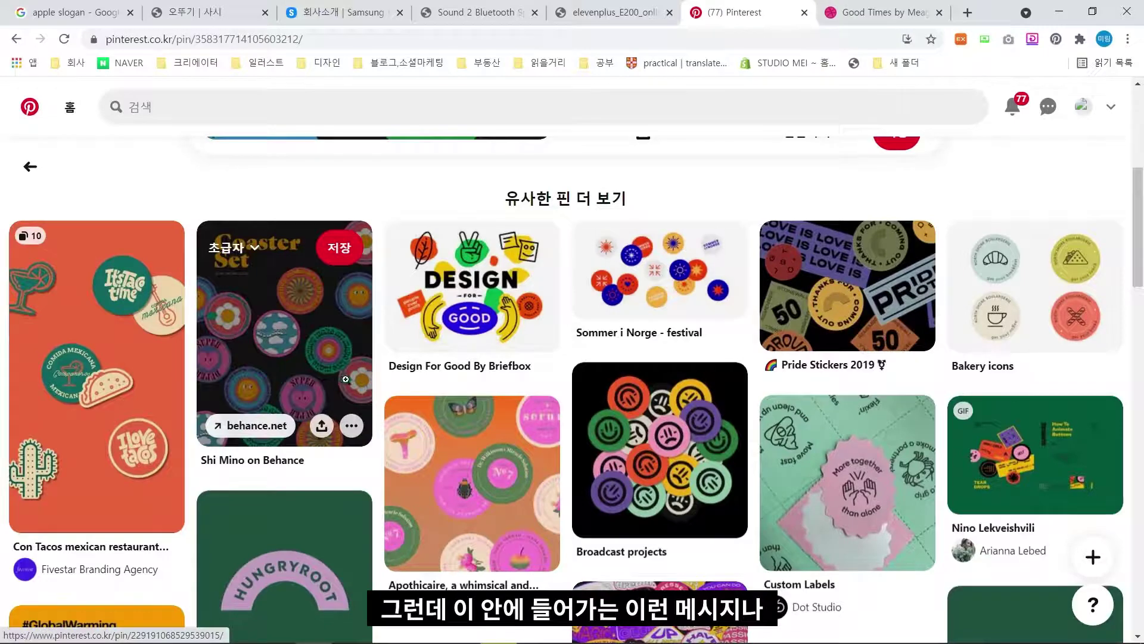
- Open the Con Tacos mexican restaurant brand design pin and browse its similar pins
left_click(95, 358)
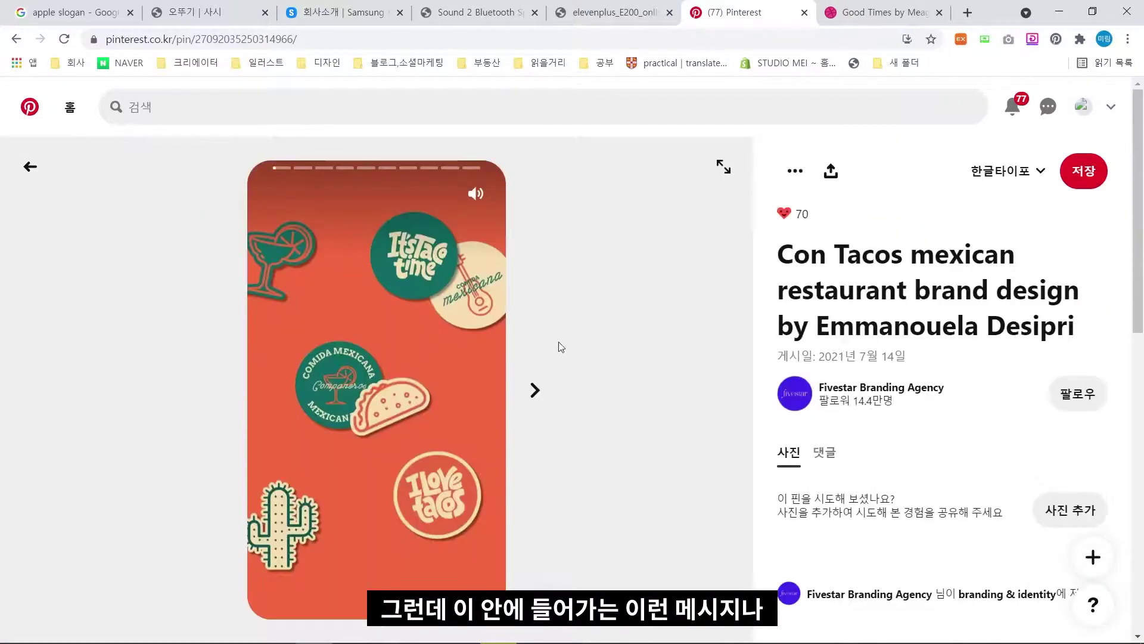
scroll(556, 345, "down", 10)
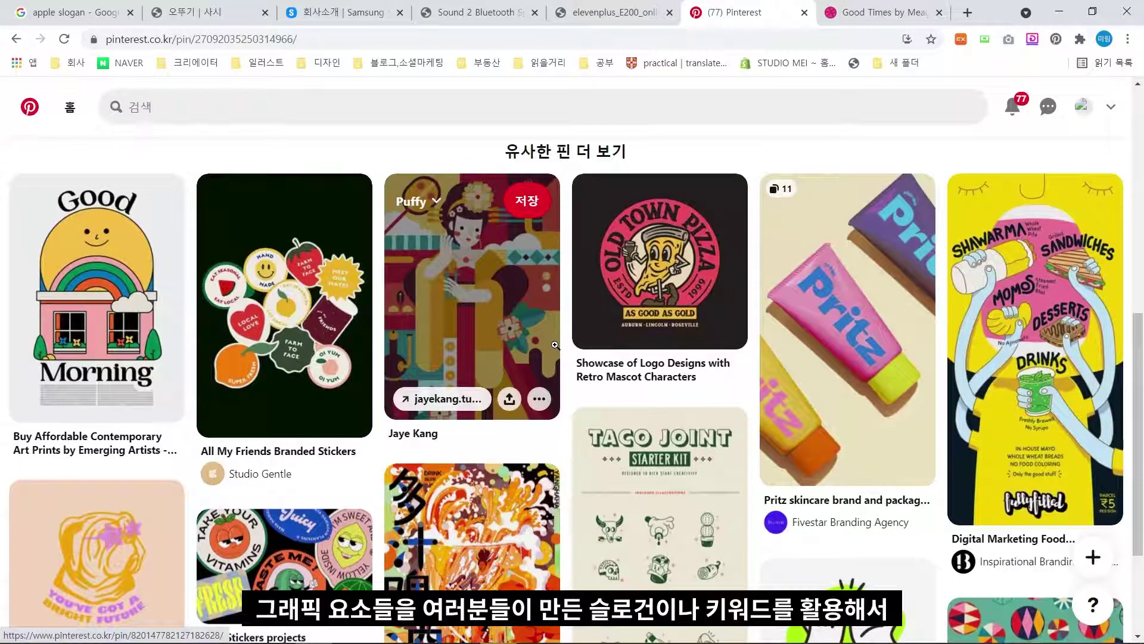
scroll(555, 346, "down", 1)
scroll(277, 280, "down", 2)
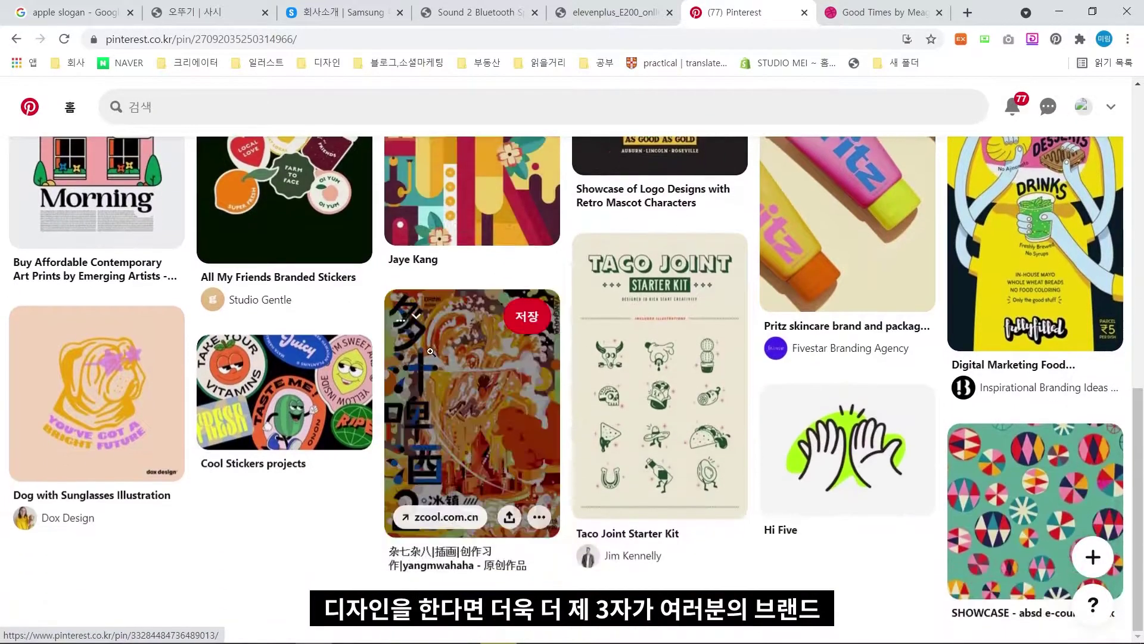
- Open the Cool Stickers projects pin and browse the similar sticker designs
left_click(288, 392)
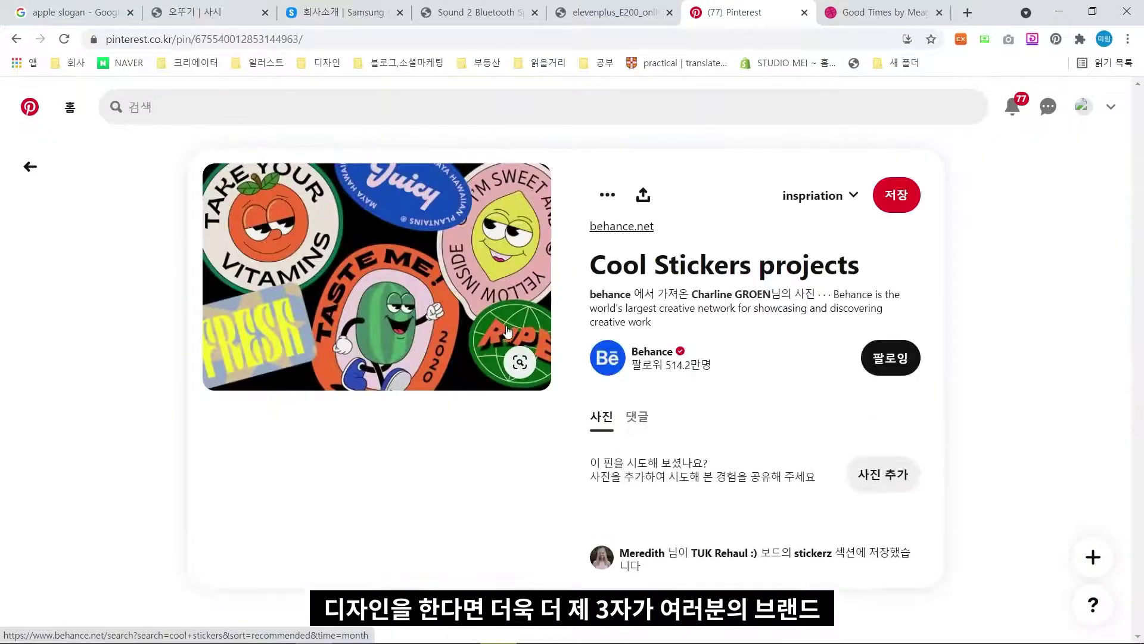
scroll(608, 330, "down", 5)
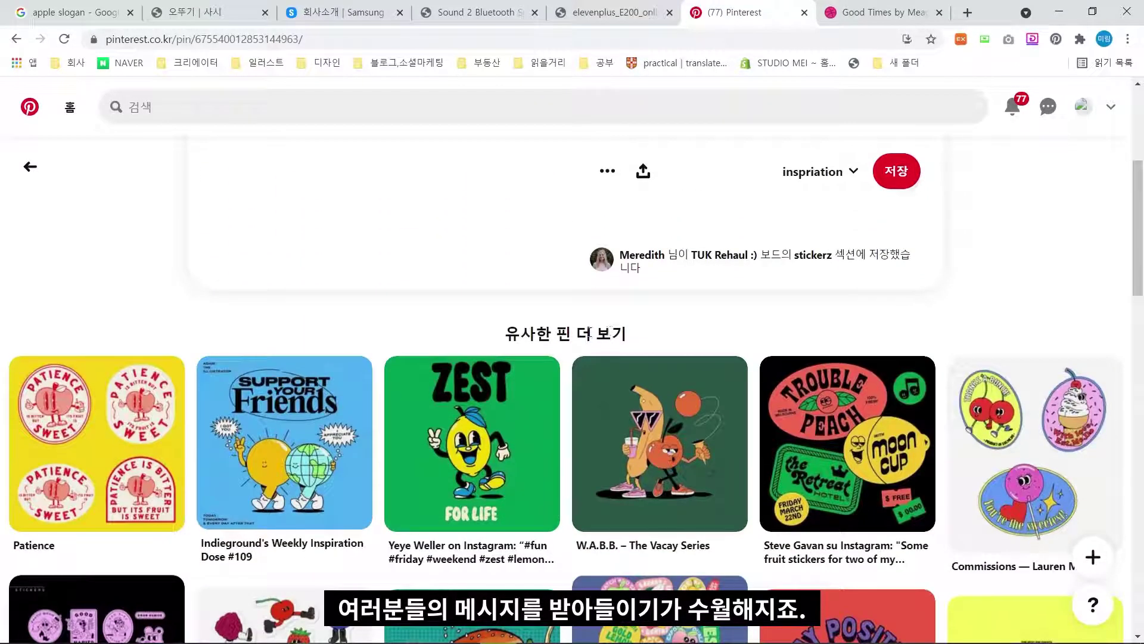
scroll(561, 338, "down", 1)
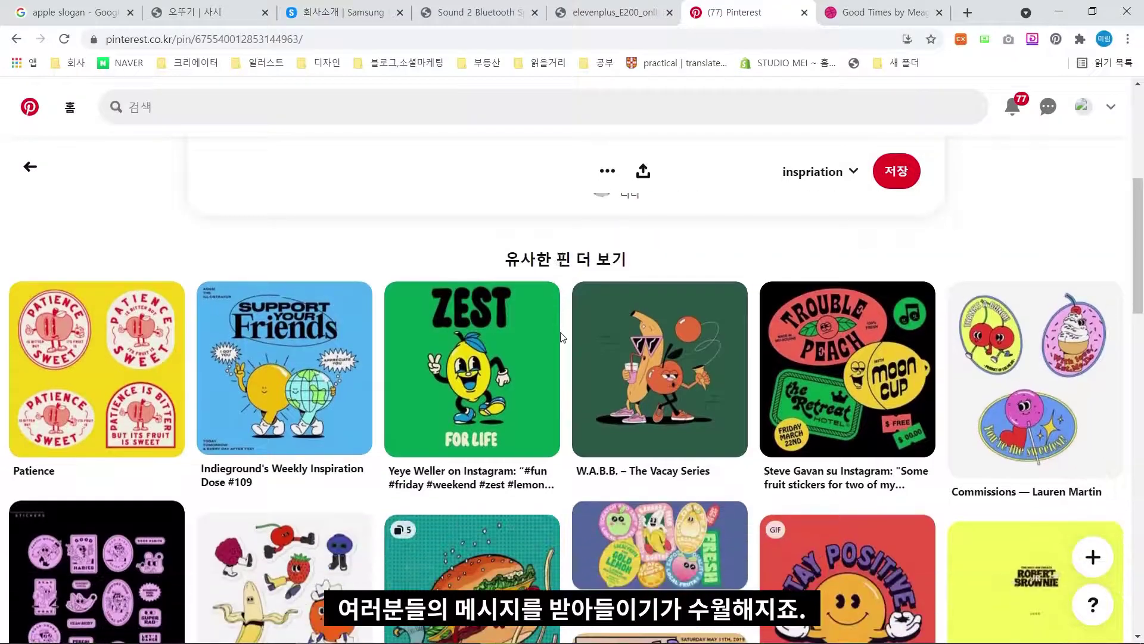
scroll(561, 337, "down", 6)
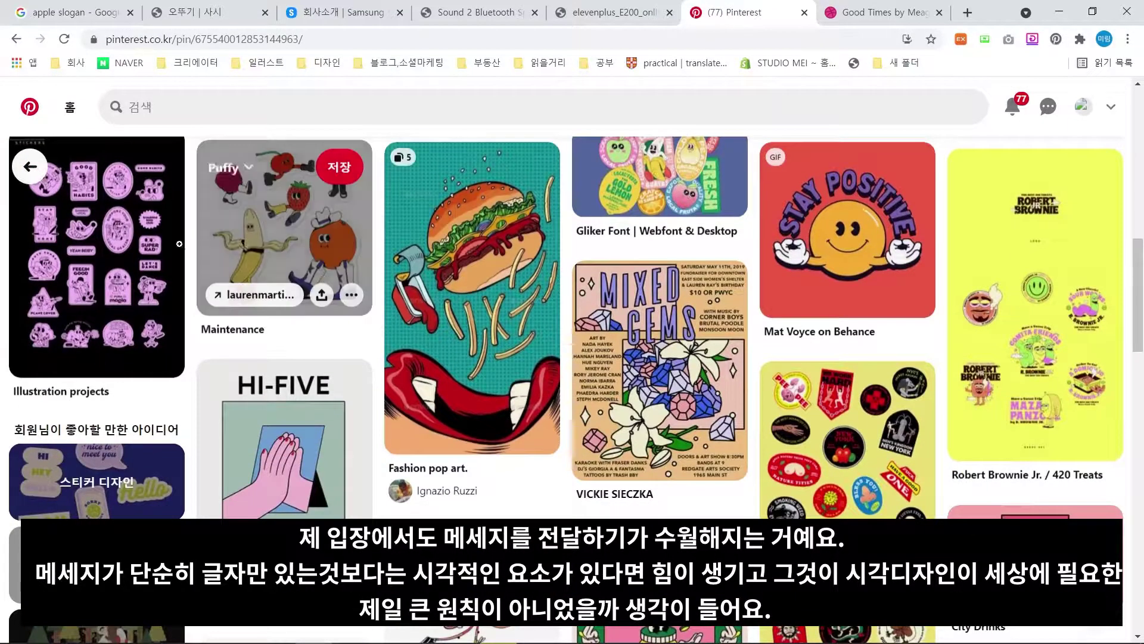
- Open the Illustration projects pin with pink character stickers and view the whole sticker sheet
left_click(95, 334)
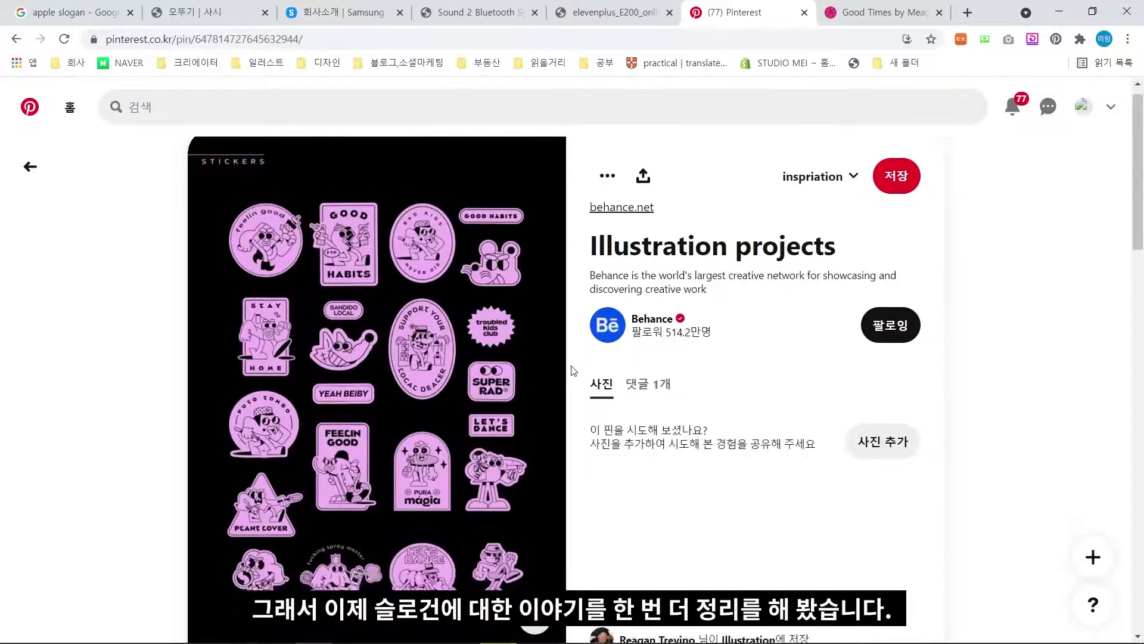
scroll(573, 371, "down", 2)
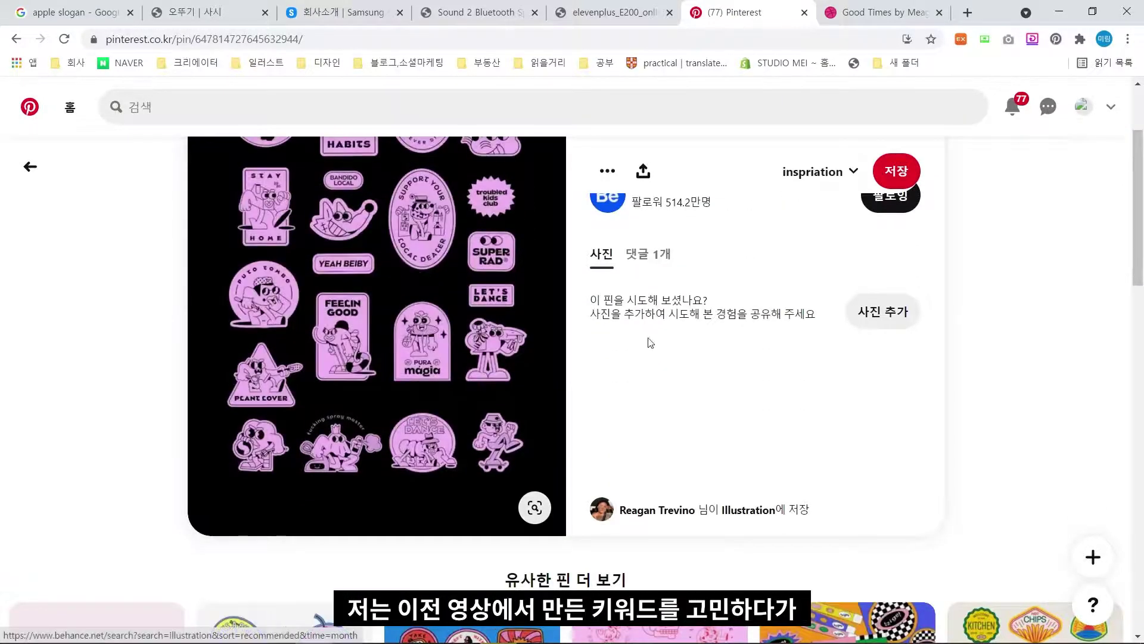
scroll(641, 343, "down", 1)
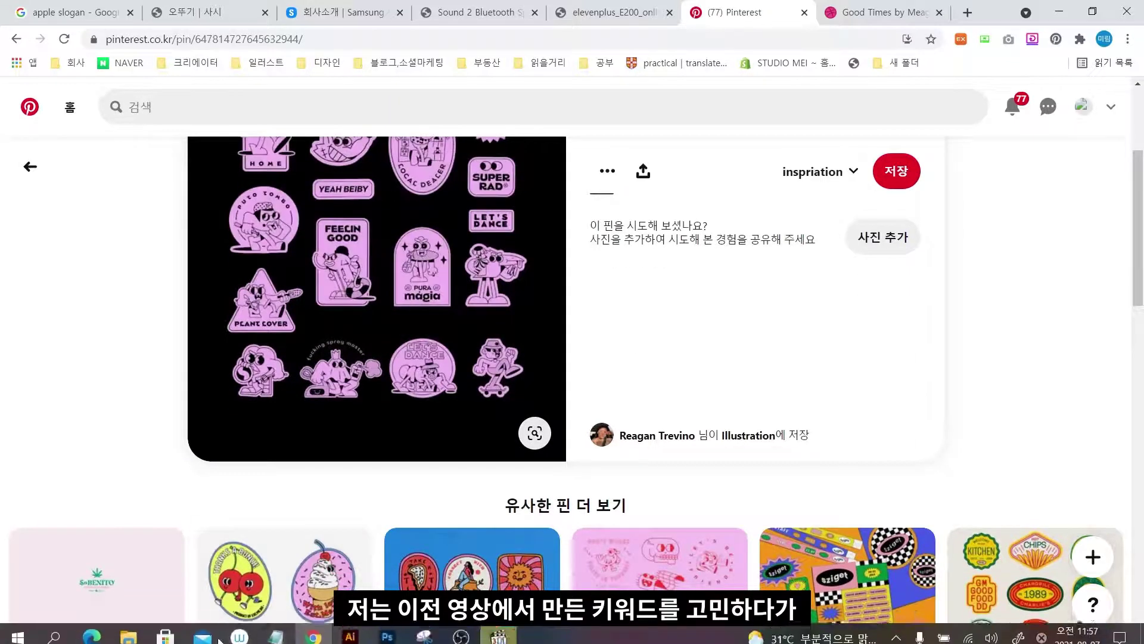
- Switch to Illustrator and read the STUDIO MEI notes on goal, brand message, keywords and slogan ideas
left_click(344, 634)
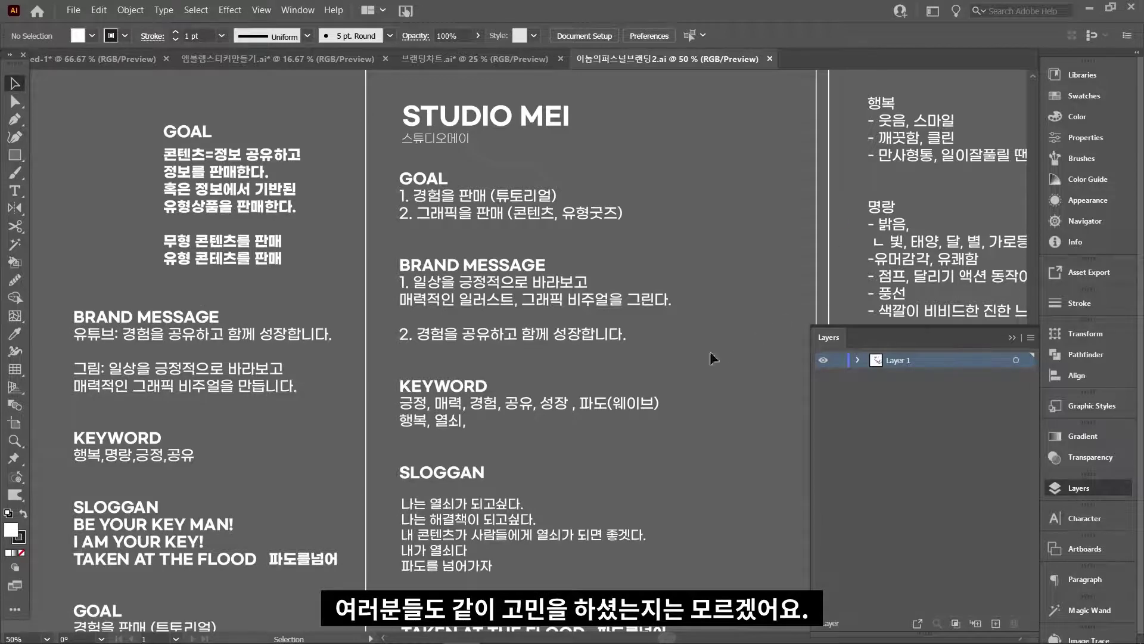
left_click_drag(605, 559, 487, 439)
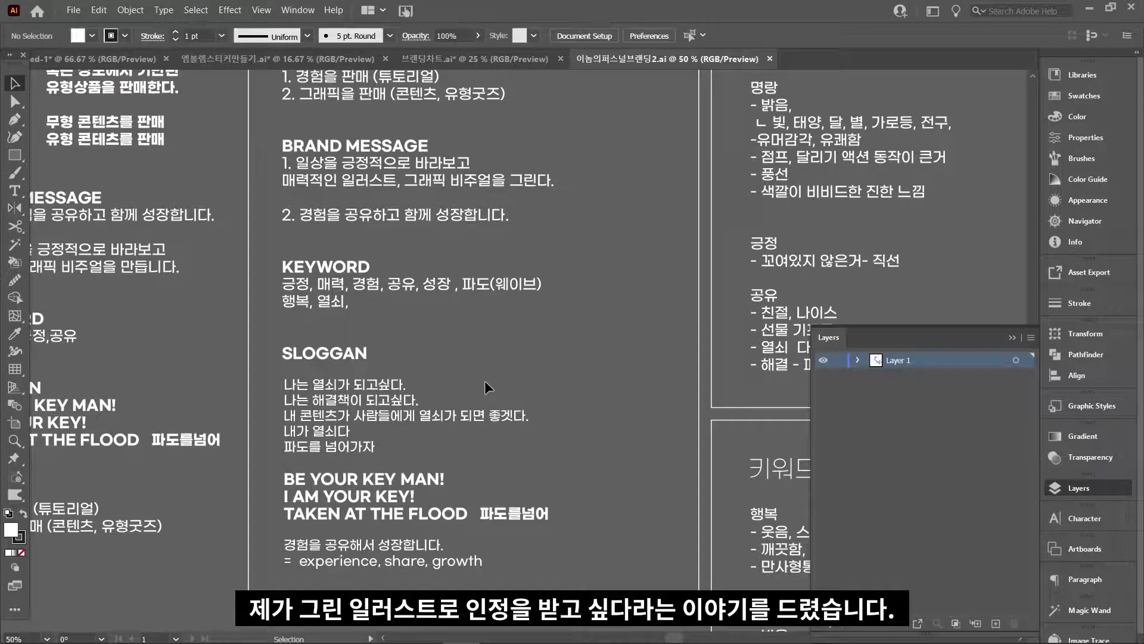
scroll(485, 382, "up", 3)
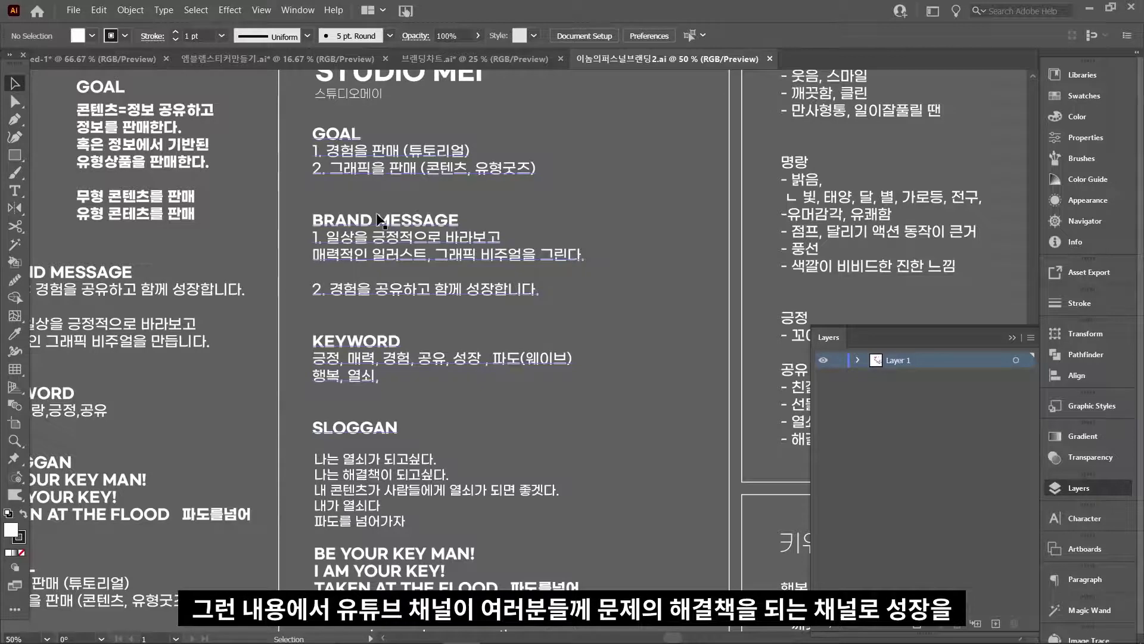
- Bring up the branding chart document and look over its GOAL, MESSAGE and SLOGAN artboards
left_click(486, 52)
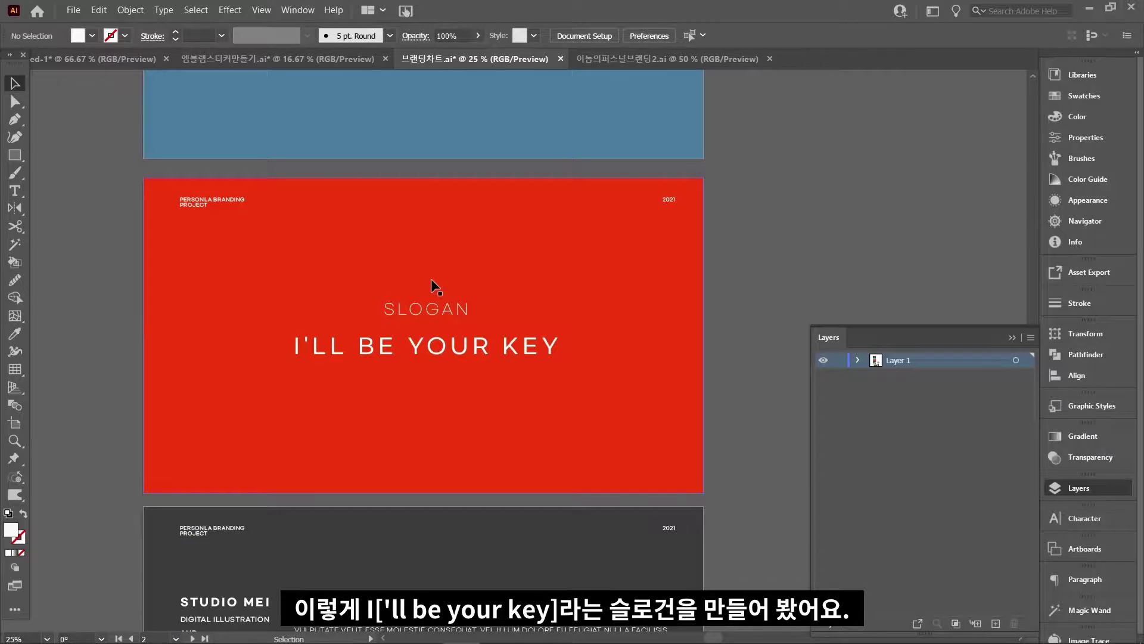
key("ctrl+minus")
key("ctrl+minus")
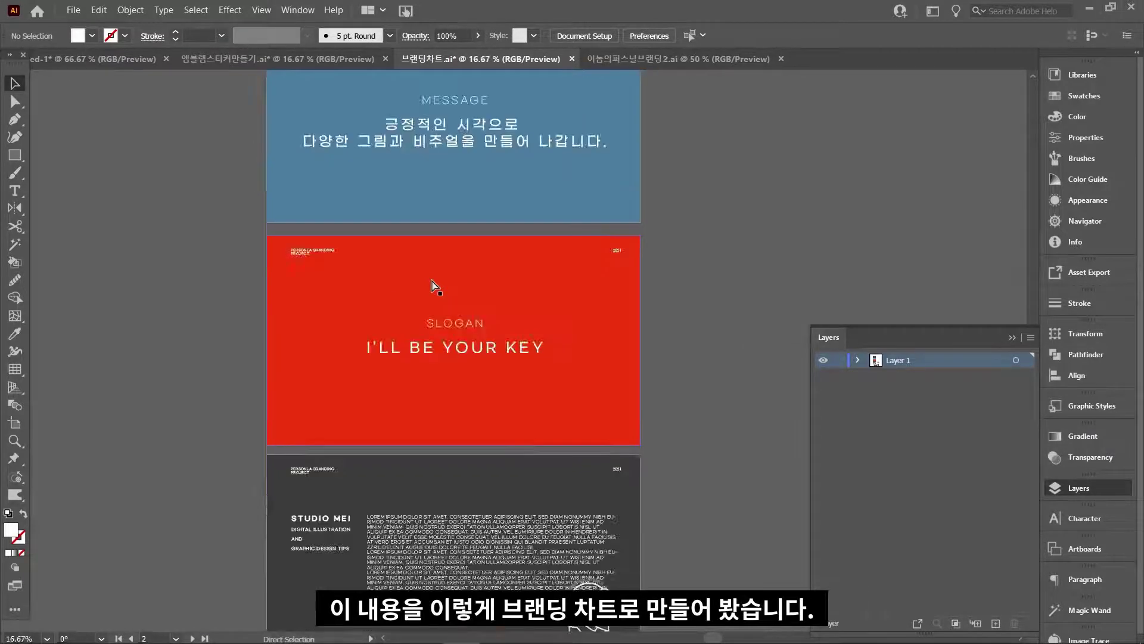
scroll(507, 525, "up", 5)
scroll(508, 525, "down", 10)
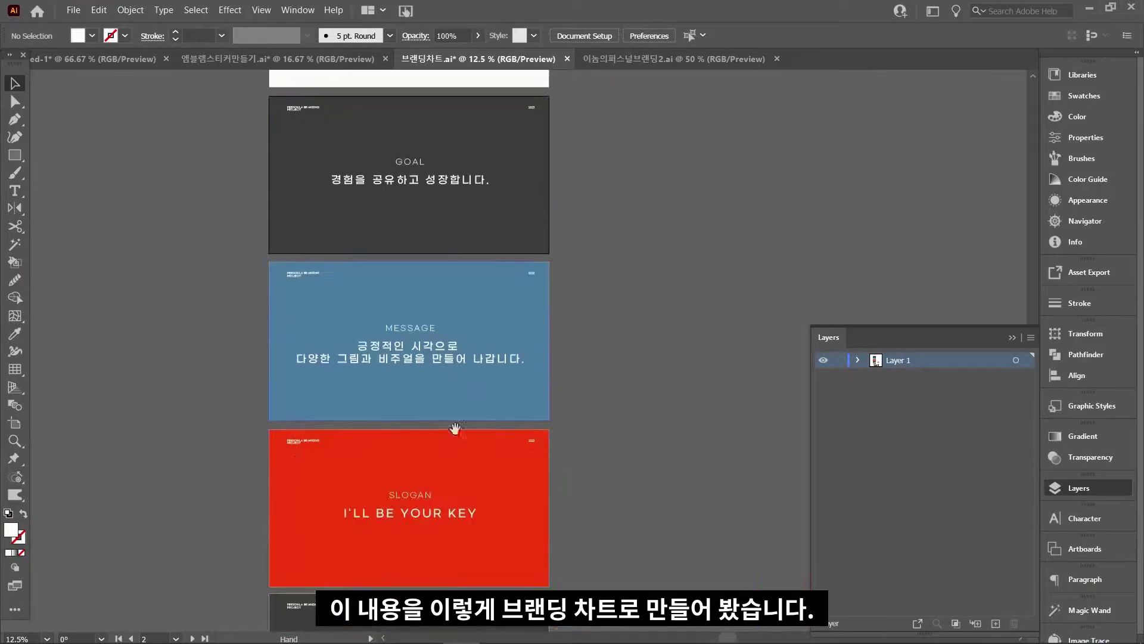
- View the branding chart's colour palette, key visual element and emblem sticker artboards
left_click_drag(441, 405, 396, 415)
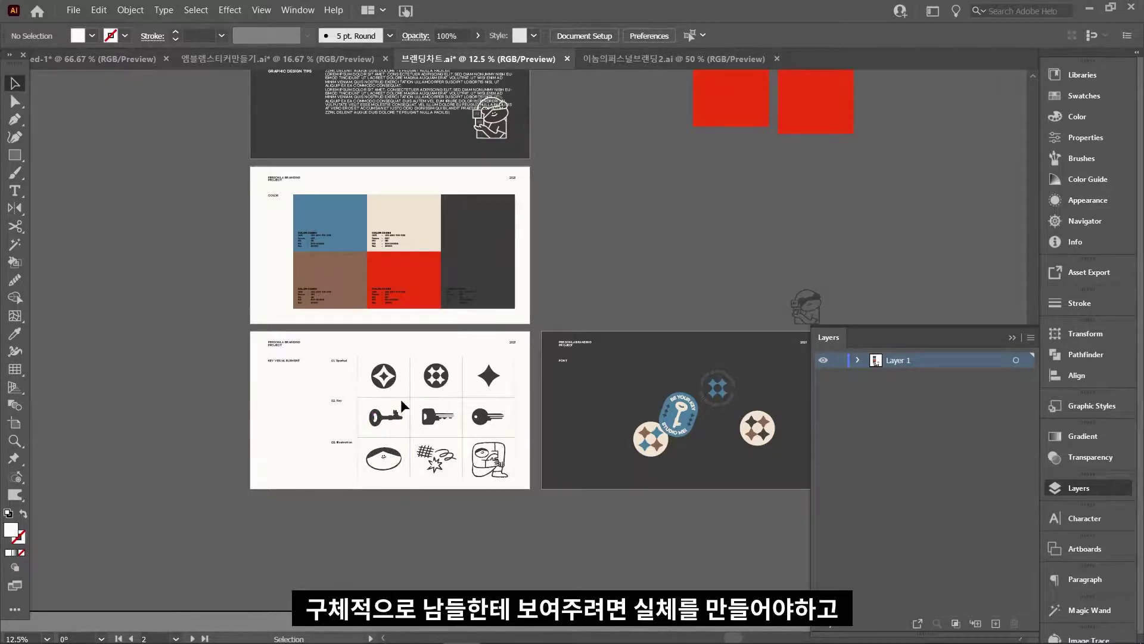
key("space")
left_click_drag(386, 315, 383, 386)
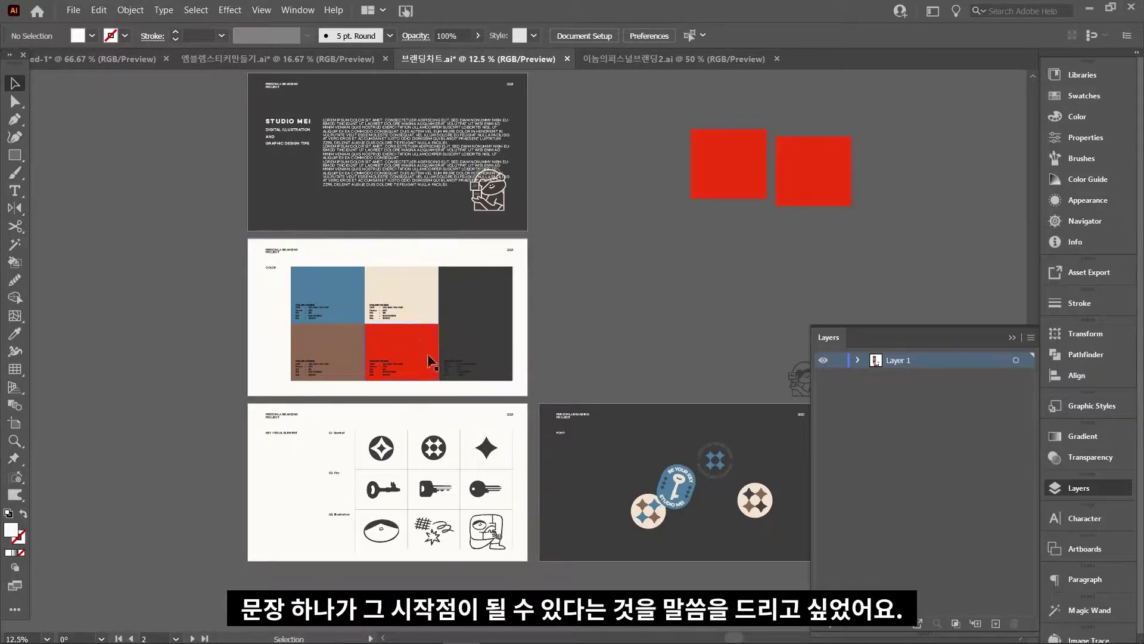
- Return to the red SLOGAN artboard and view "I'LL BE YOUR KEY" centred at 33.33% magnification
scroll(410, 338, "up", 8)
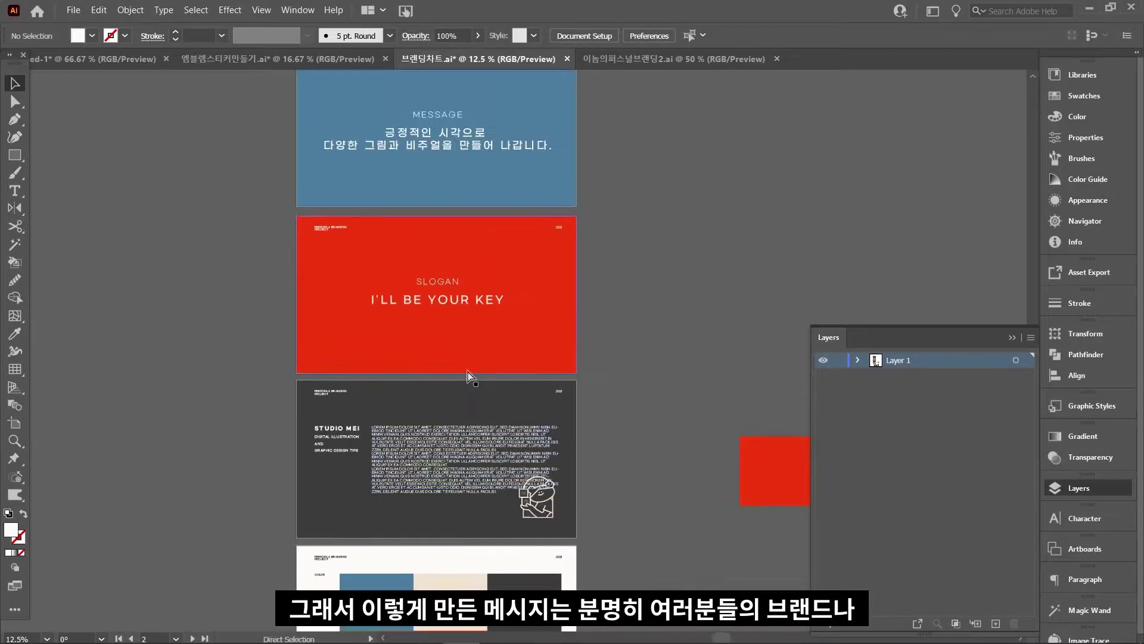
key("ctrl+plus")
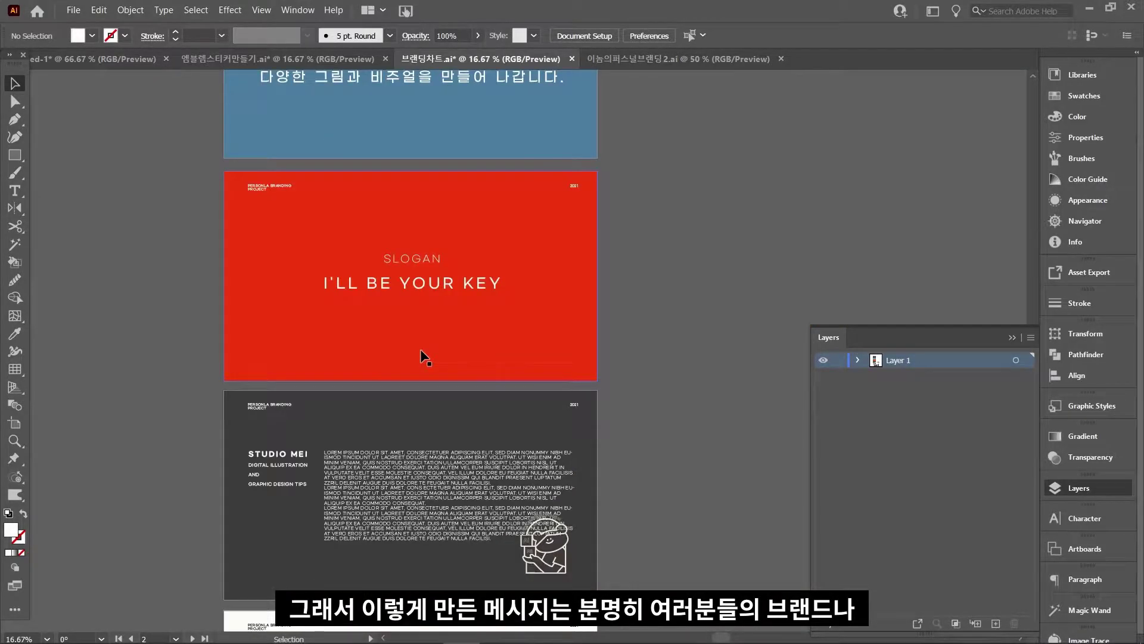
key("ctrl+plus")
key("ctrl+plus")
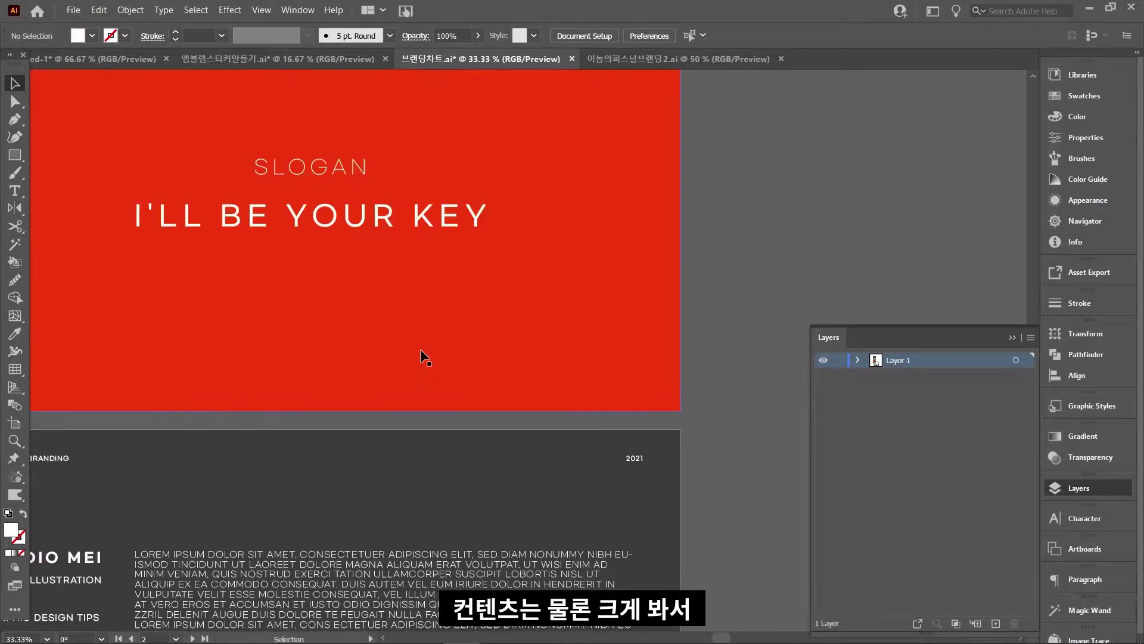
left_click_drag(445, 331, 560, 455)
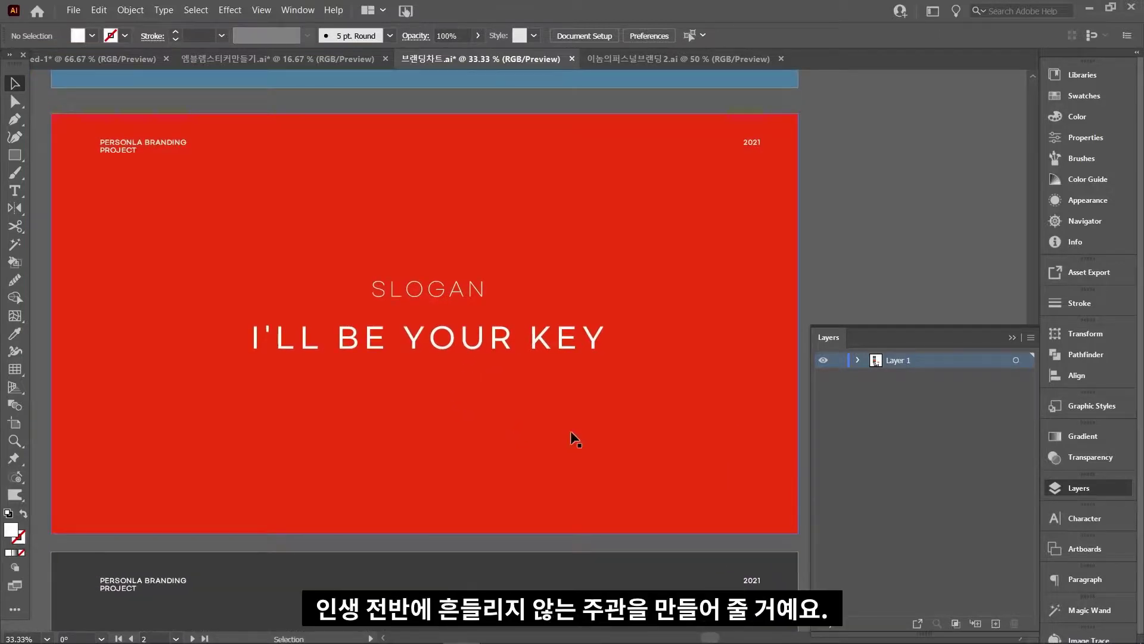